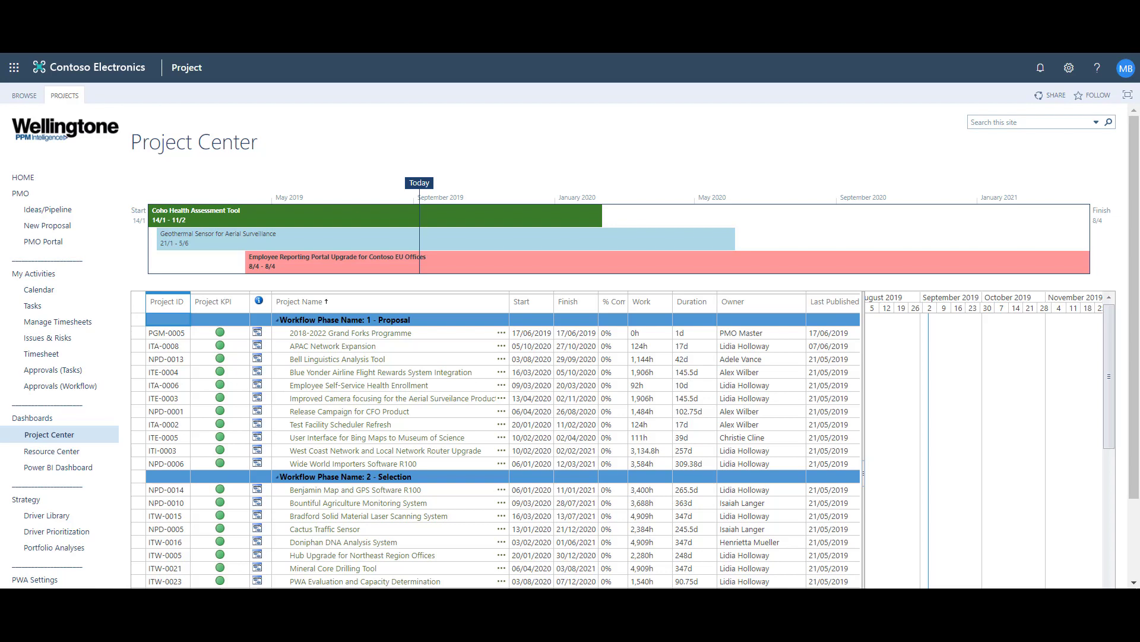
Step: Start a new Application Development project named Workflow Demonstration Project, Grand Forks program, classified Stand-alone
left_click(70, 97)
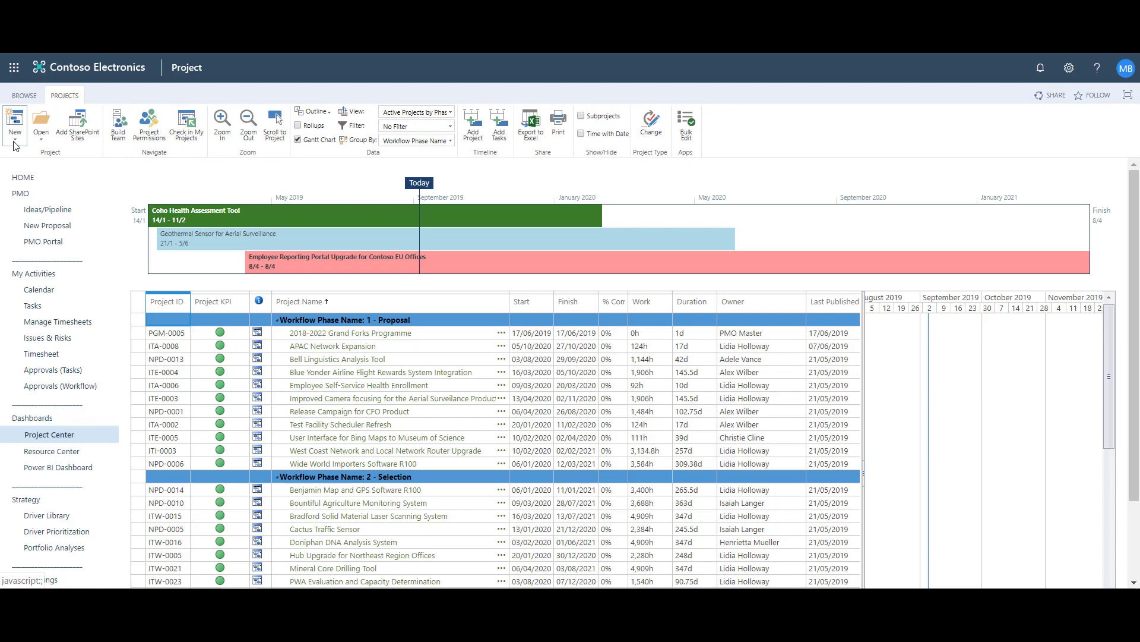
left_click(16, 144)
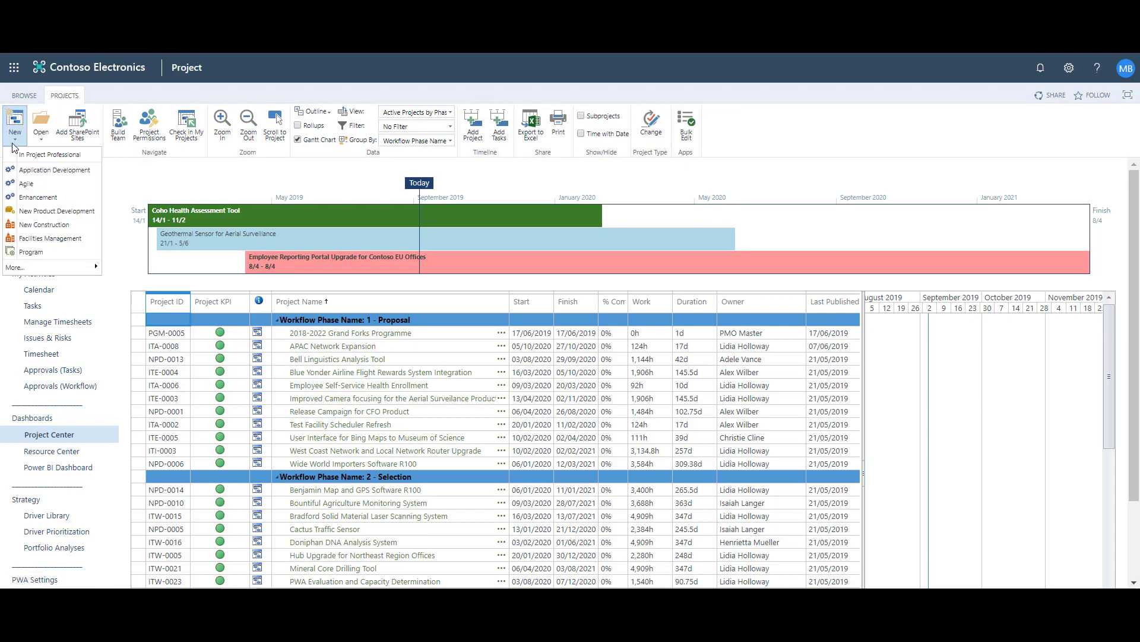
left_click(40, 170)
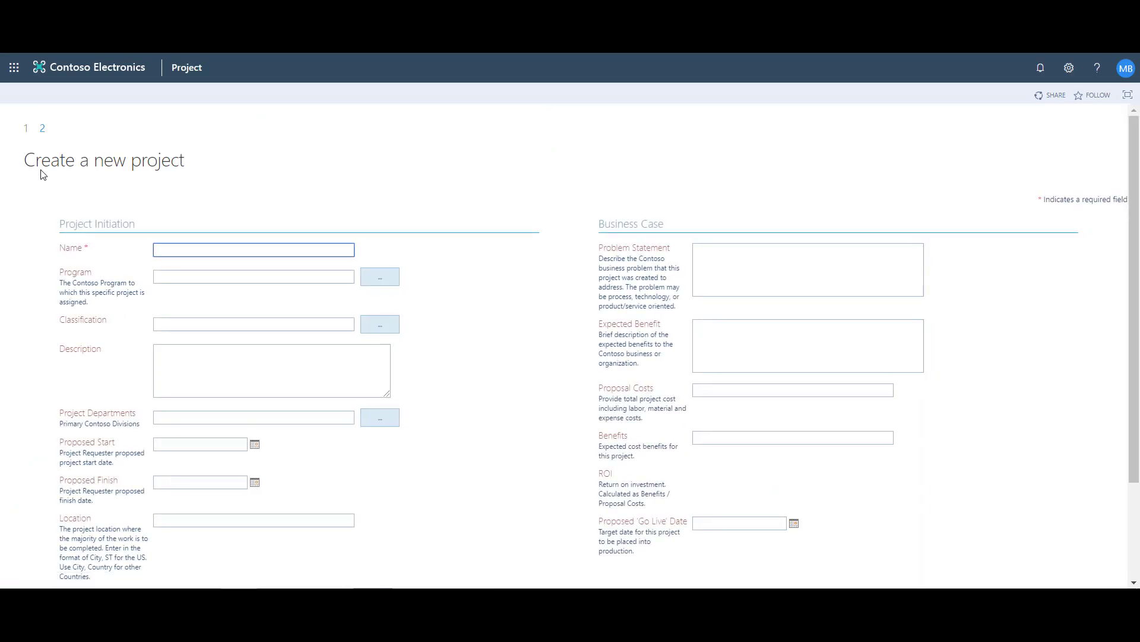
left_click(165, 250)
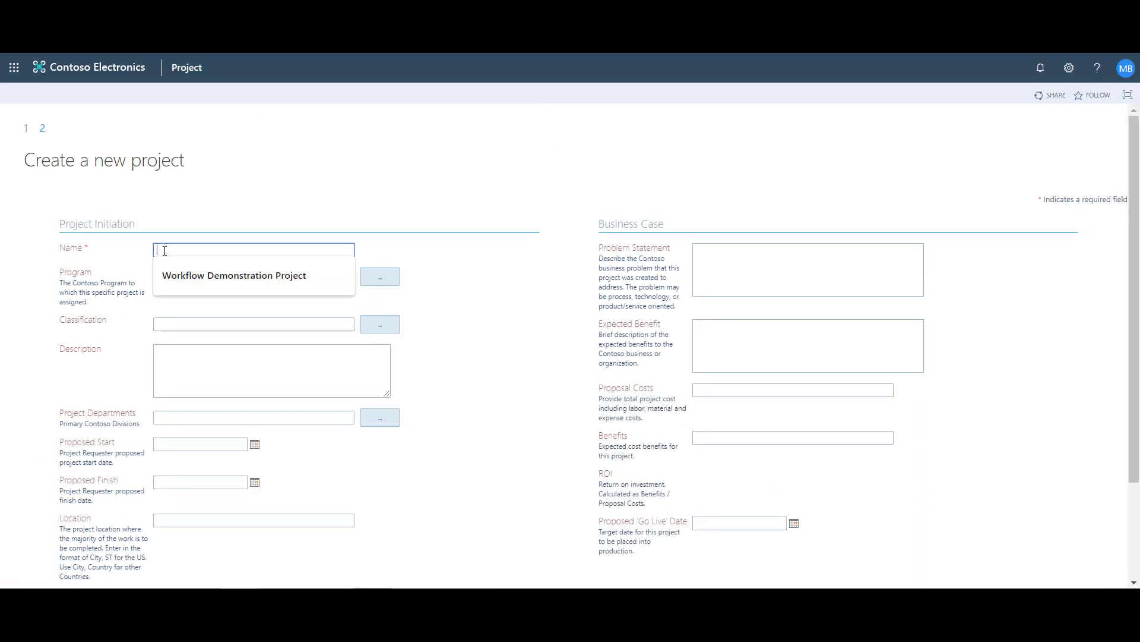
left_click(175, 273)
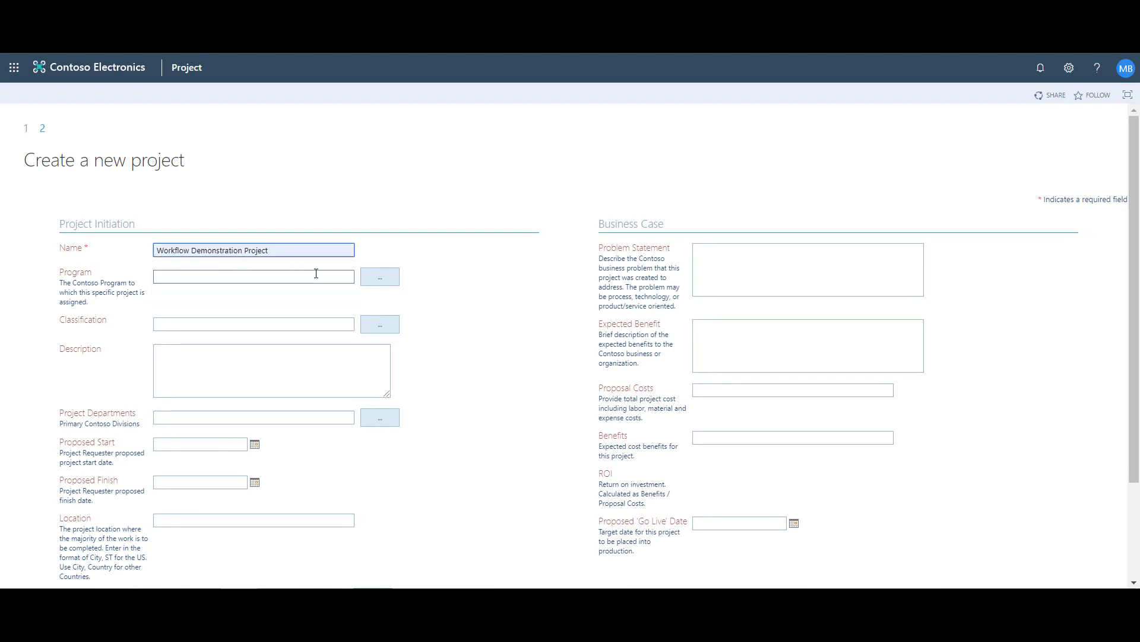
left_click(376, 275)
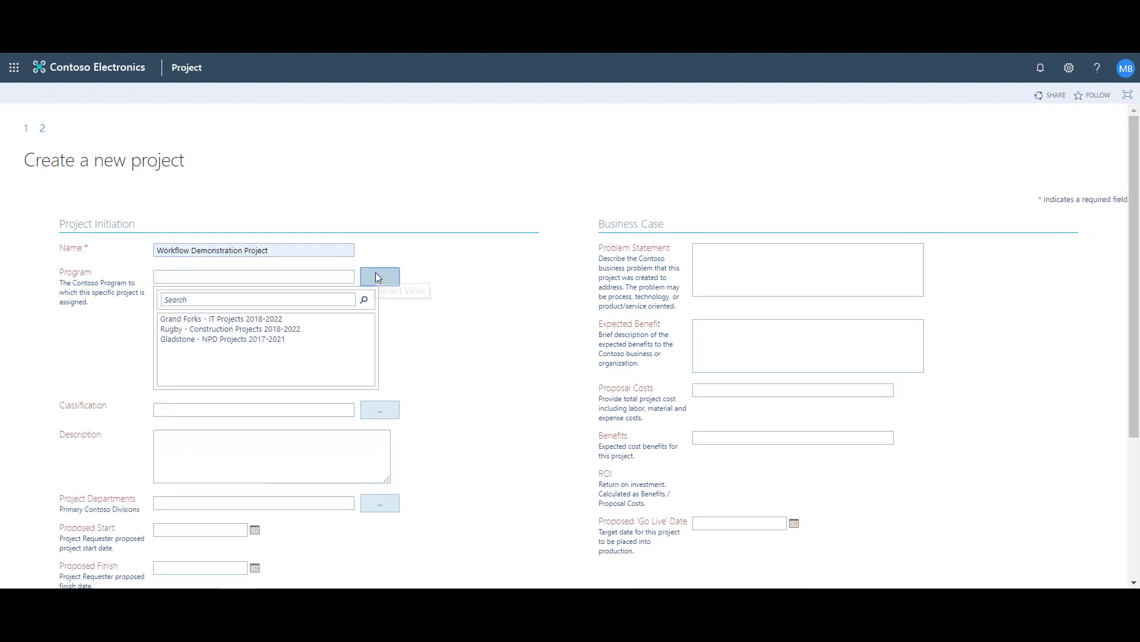
left_click(274, 318)
left_click(384, 326)
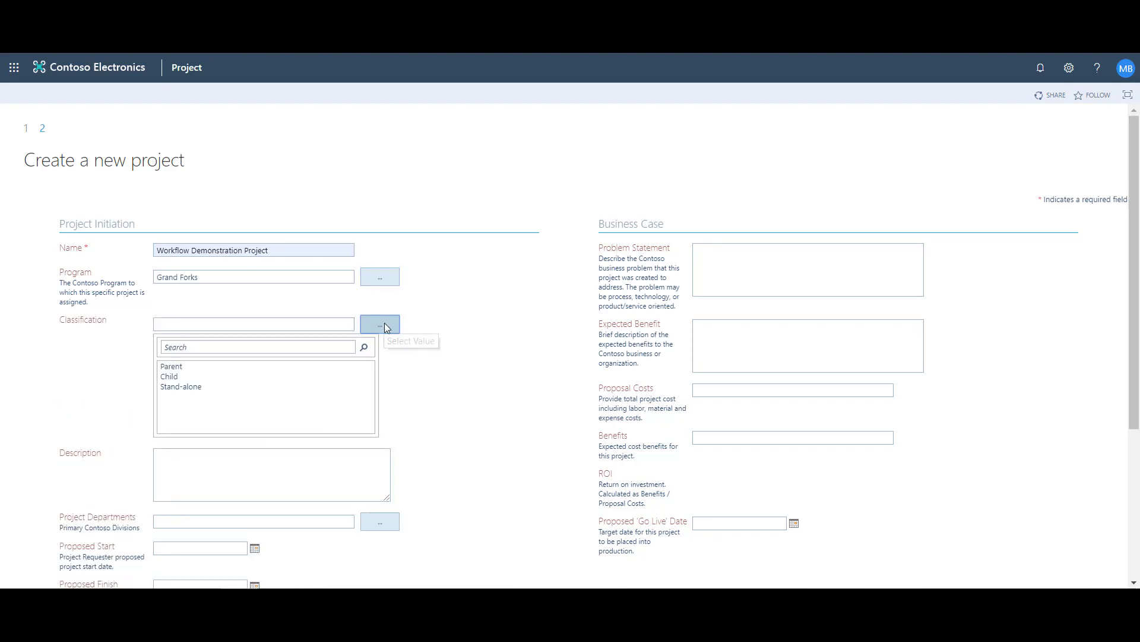
left_click(198, 385)
Step: Enter 'Information here' as the description and choose Information Technology as the department
left_click(259, 390)
type("Information here")
triple_click(263, 388)
key("ctrl+c")
left_click(380, 417)
left_click(190, 451)
Step: Set the proposed start to 06/09/2019 and the proposed finish to 01/02/2020
left_click(255, 444)
left_click(217, 499)
left_click(254, 482)
left_click(252, 494)
left_click(251, 494)
left_click(252, 494)
left_click(252, 495)
left_click(252, 494)
left_click(234, 523)
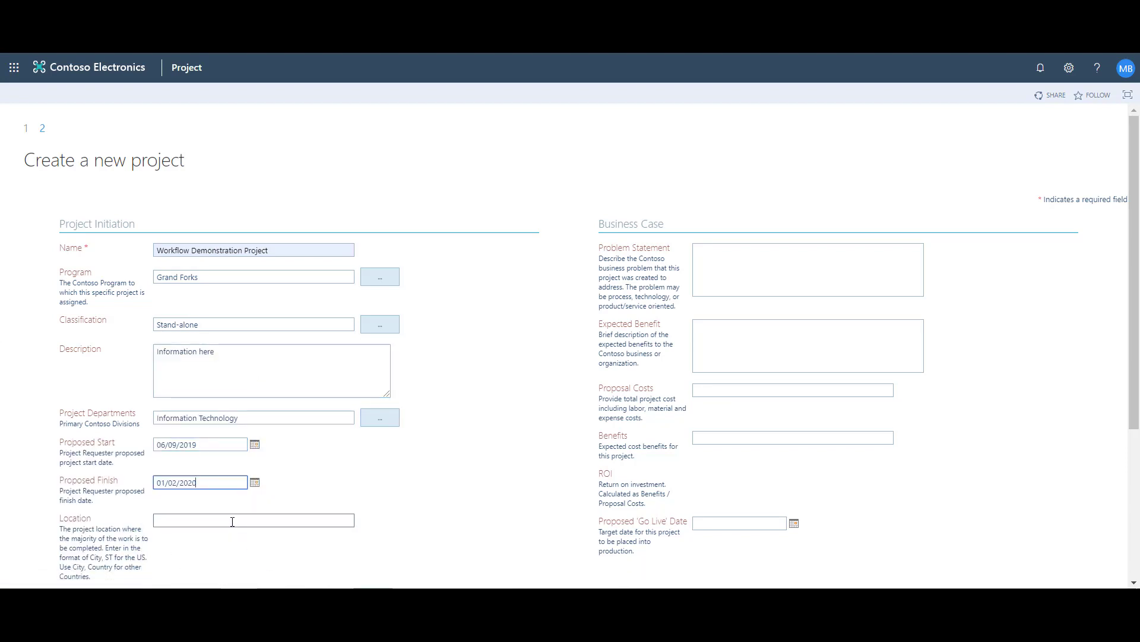
Step: Fill in the project location, pick the project owner from the people picker, and choose the sponsor
scroll(250, 410, "down", 2)
left_click(250, 391)
left_click(202, 415)
left_click(367, 468)
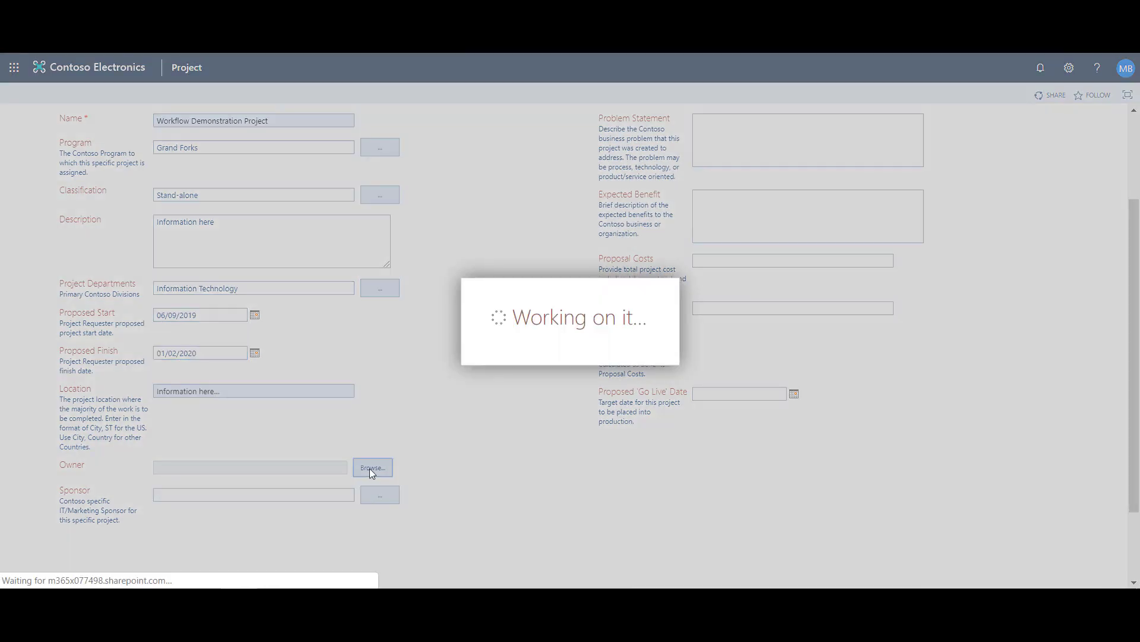
left_click(493, 184)
left_click(522, 399)
left_click(679, 481)
left_click(388, 498)
left_click(187, 541)
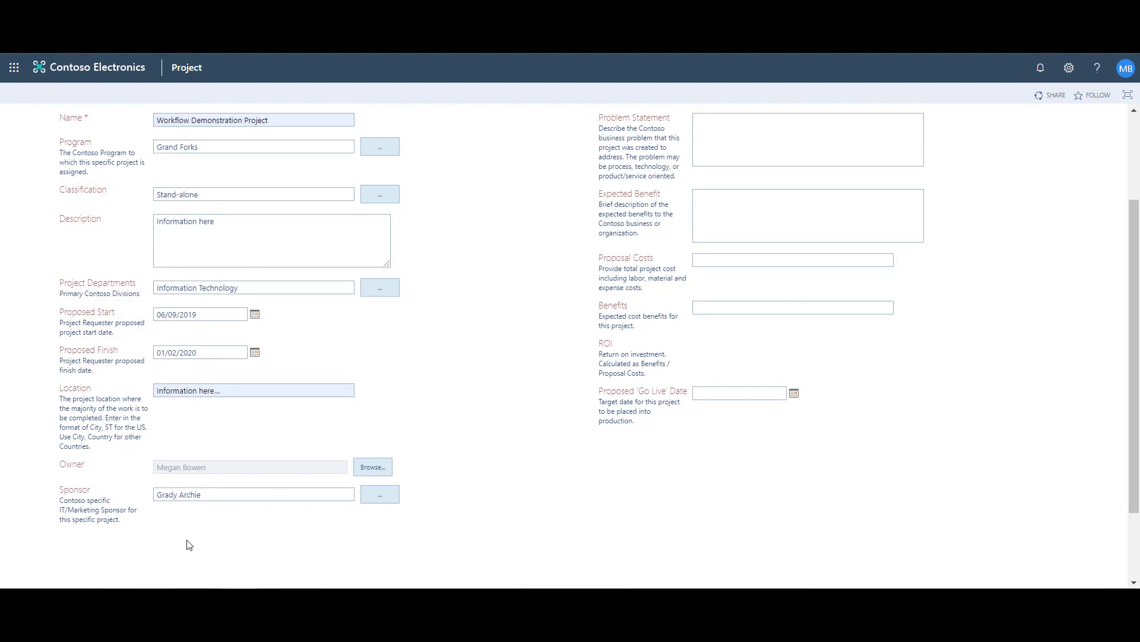
scroll(189, 544, "down", 2)
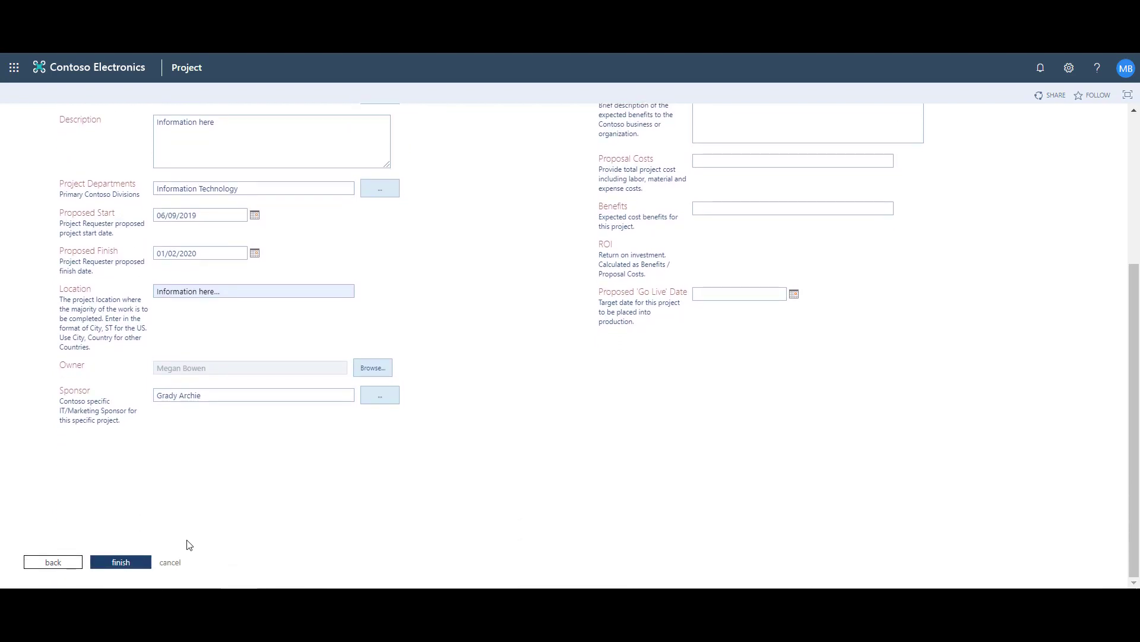
Step: Finish the new project form so Workflow Demonstration Project is created at stage 1M - Initial Business Case
left_click(127, 563)
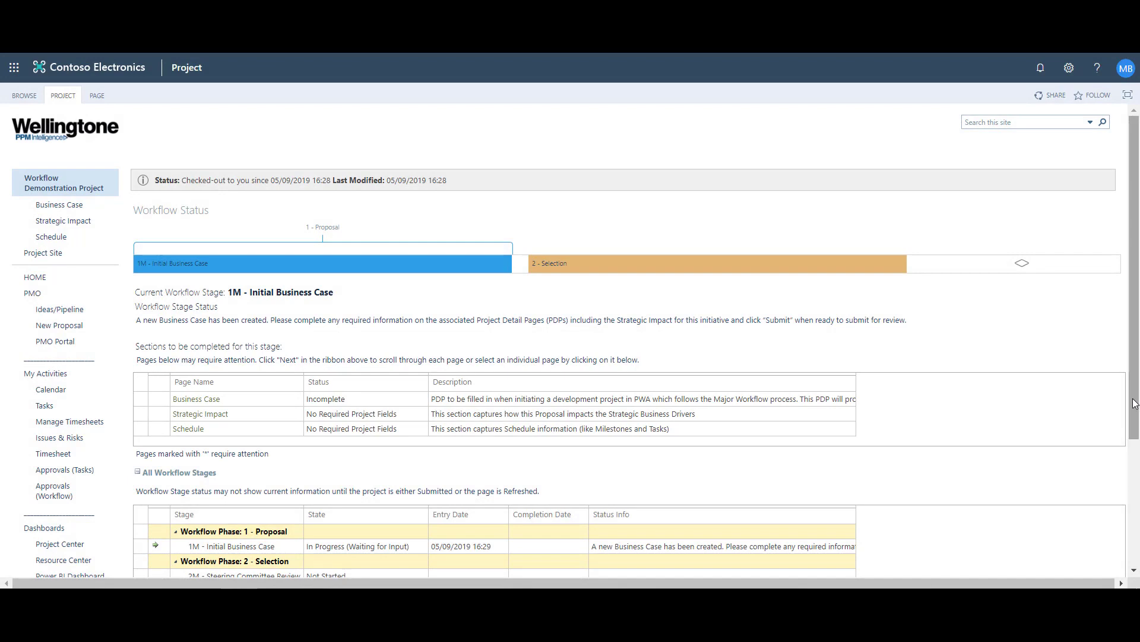
left_click_drag(1134, 403, 1135, 556)
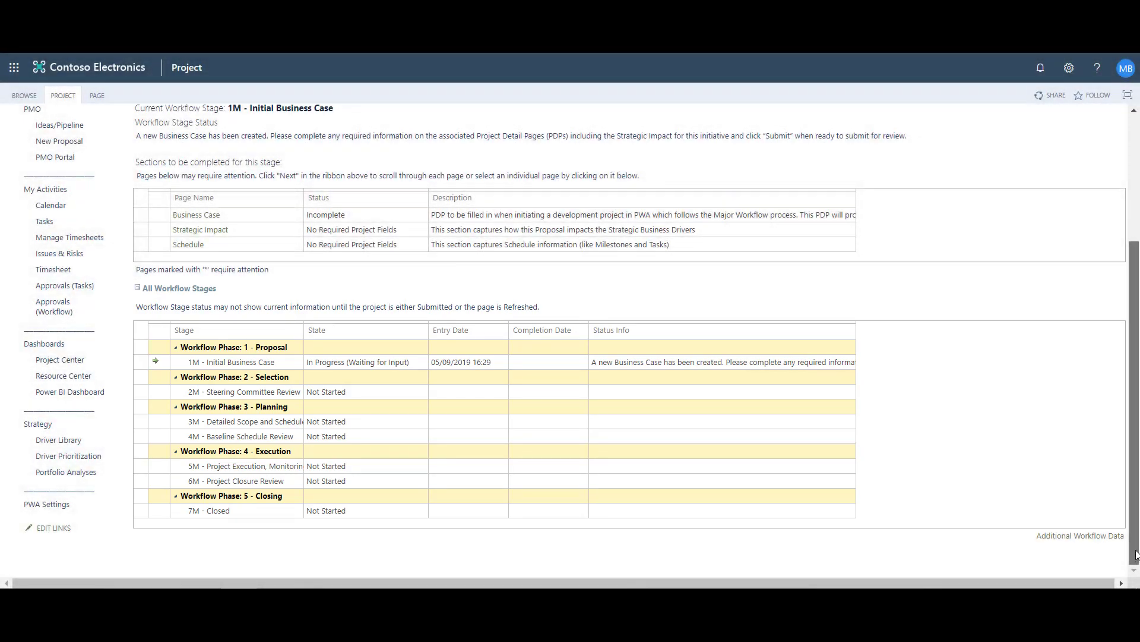
left_click_drag(1136, 554, 1138, 409)
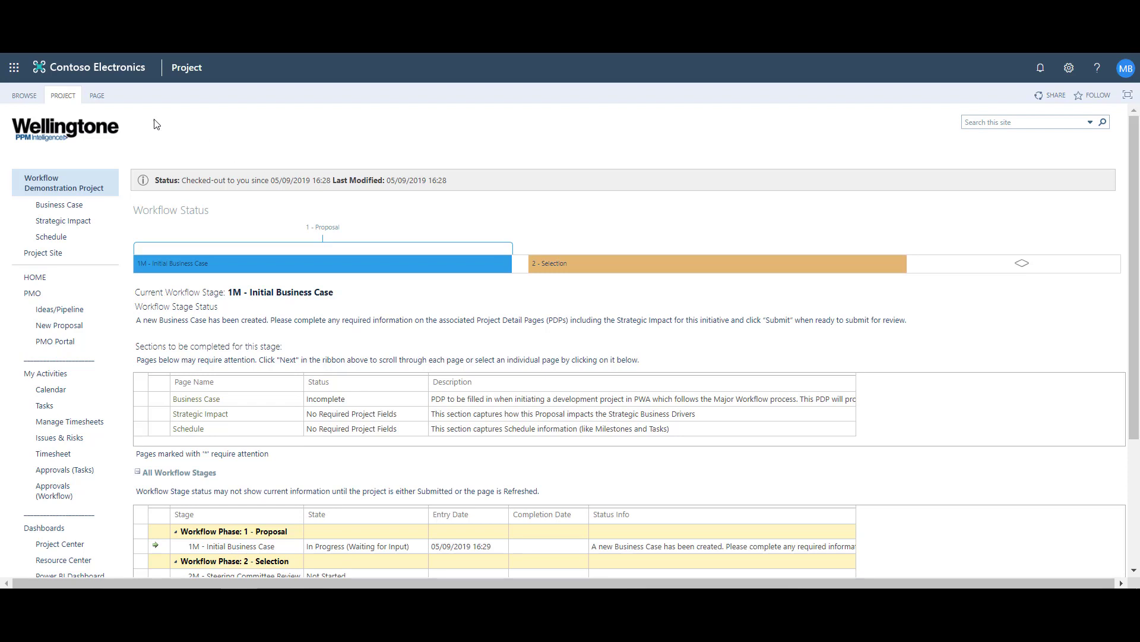
left_click(68, 97)
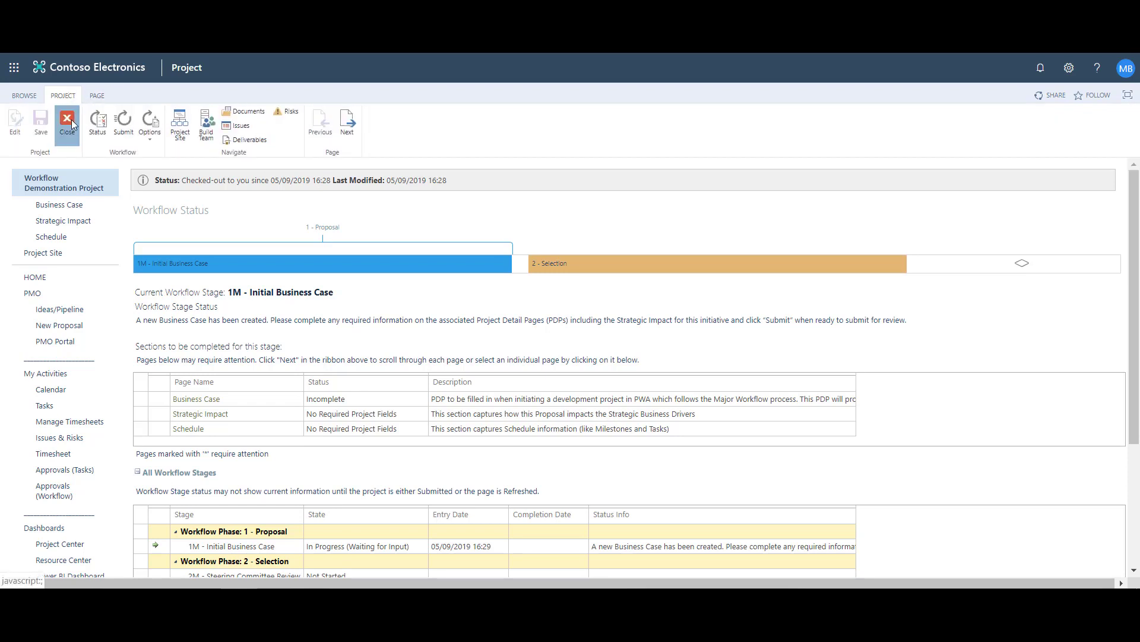
Step: Close Workflow Demonstration Project and check it in
left_click(71, 119)
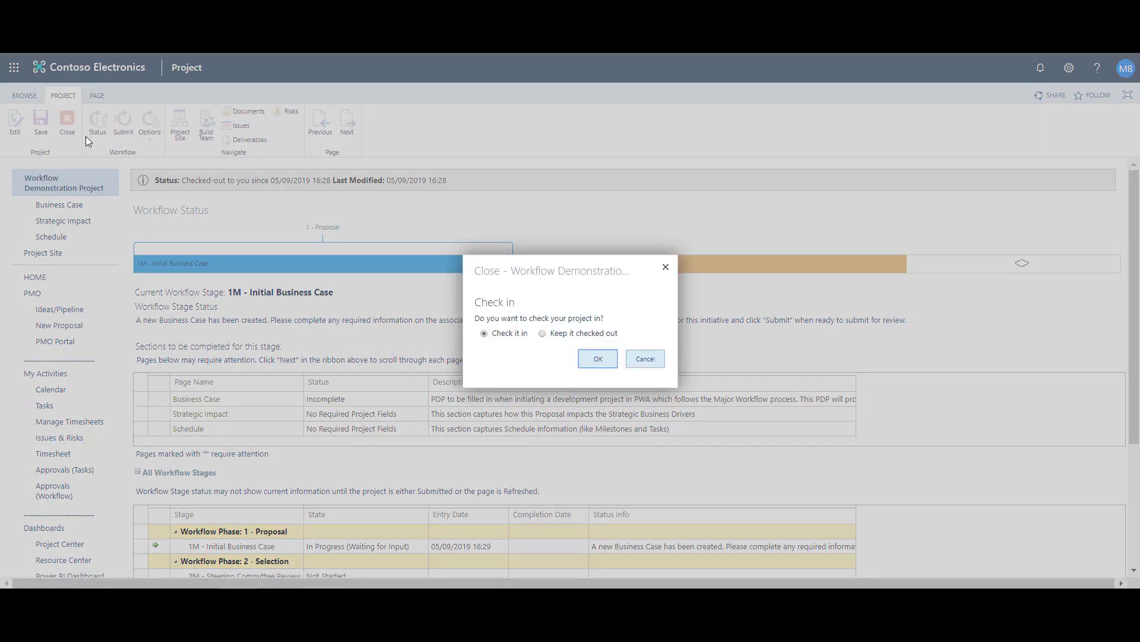
left_click(598, 359)
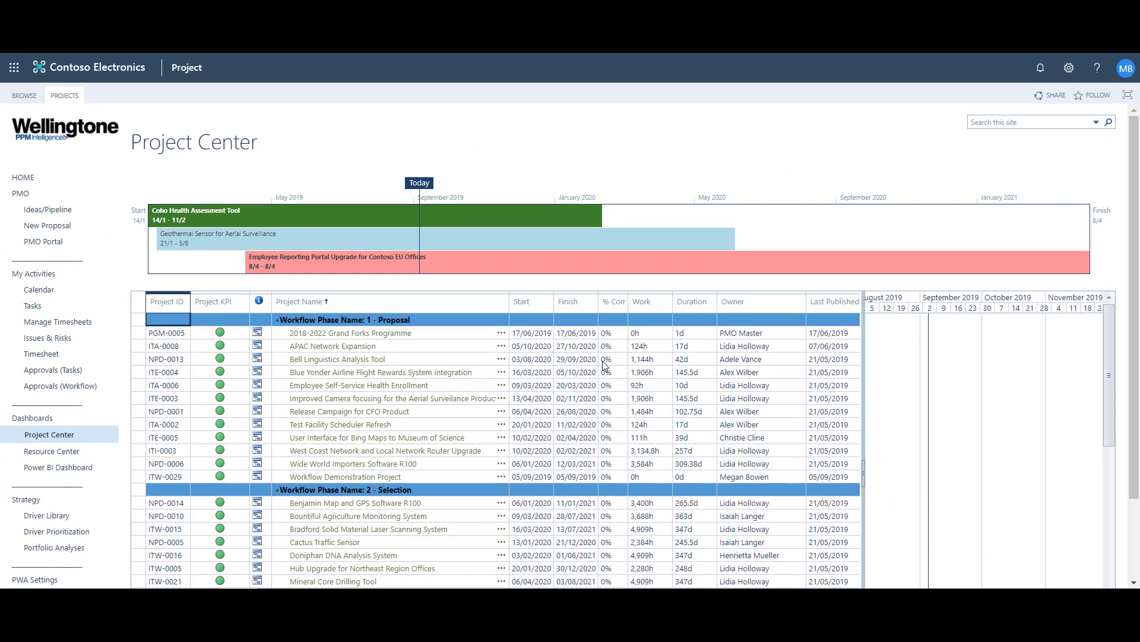
Step: Open Workflow Demonstration Project from Project Center and go to its Business Case page
left_click(346, 480)
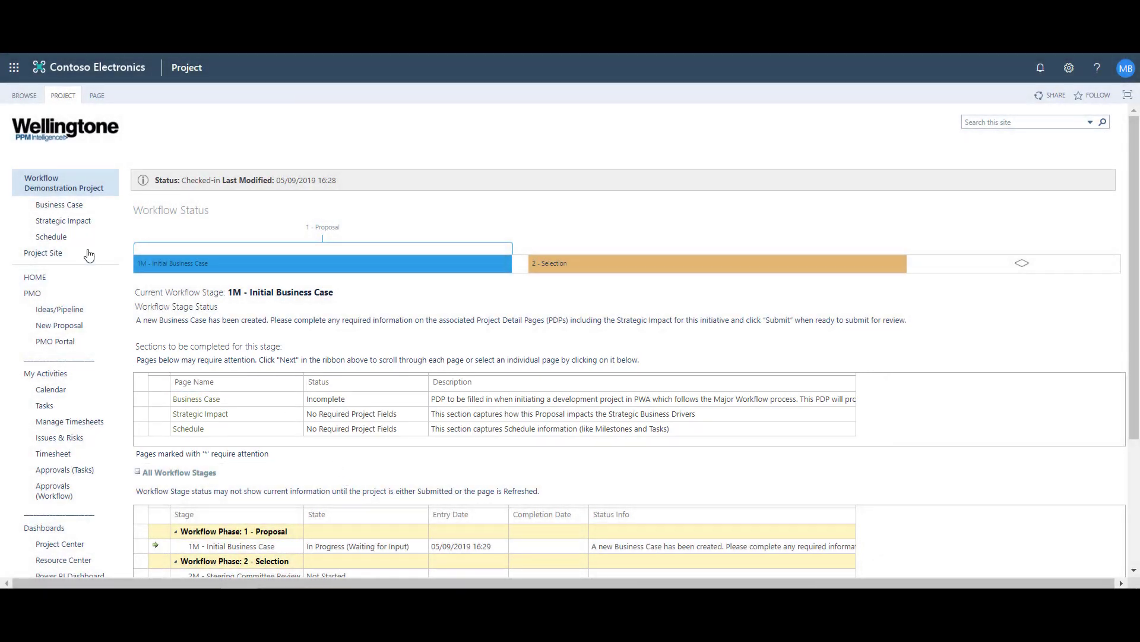
left_click(62, 212)
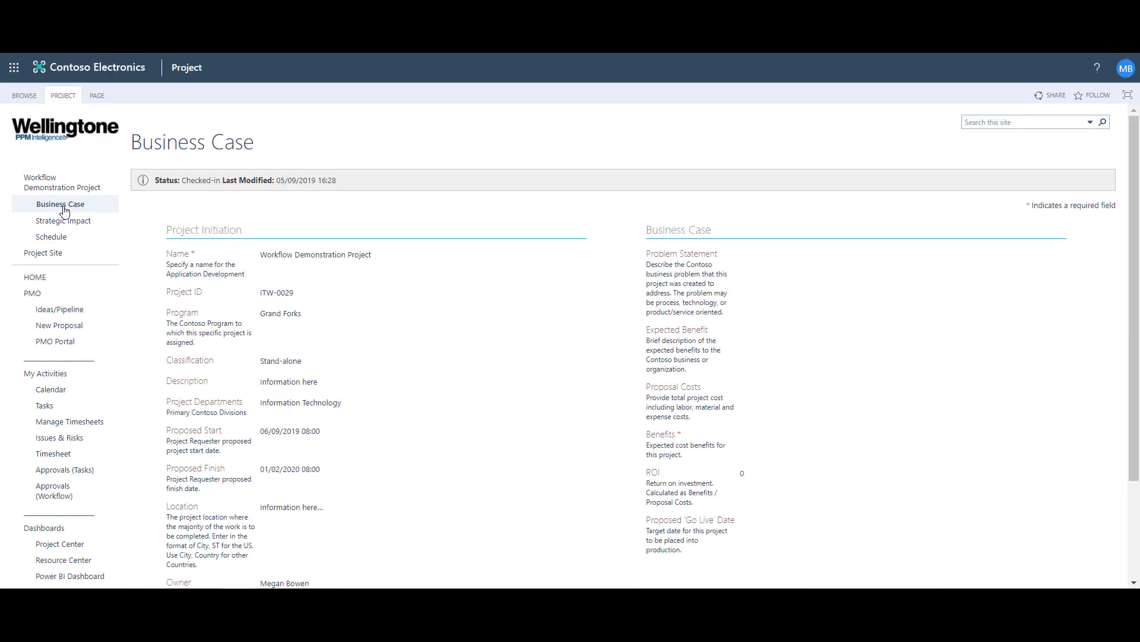
Step: Switch the Business Case page to editing and paste 'Information here' into problem statement and expected benefit
left_click(62, 95)
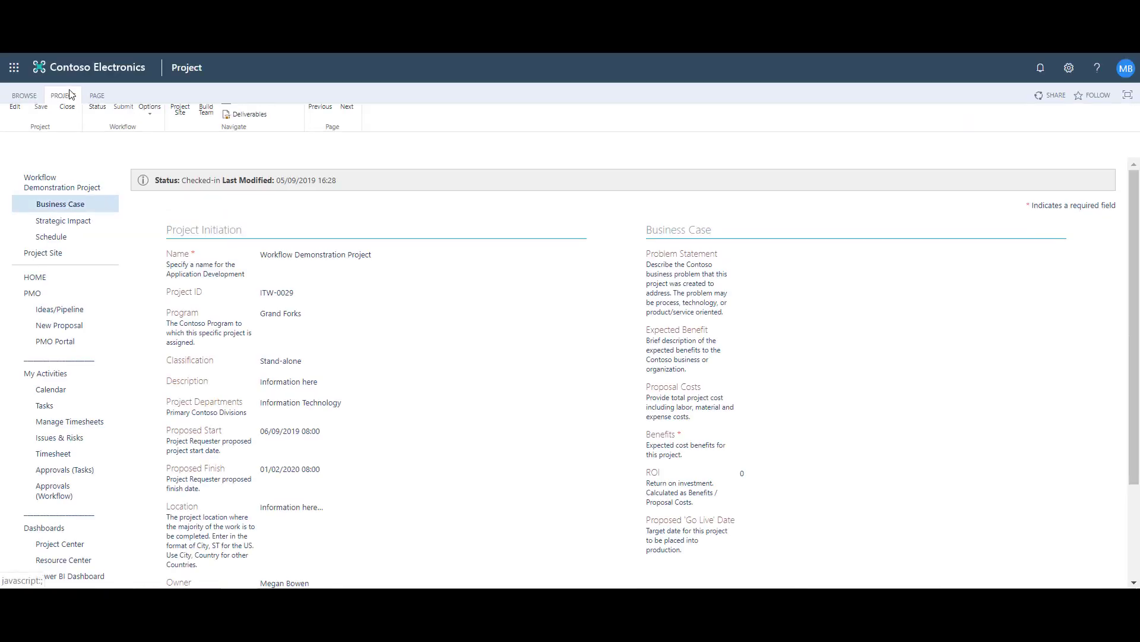
left_click(15, 126)
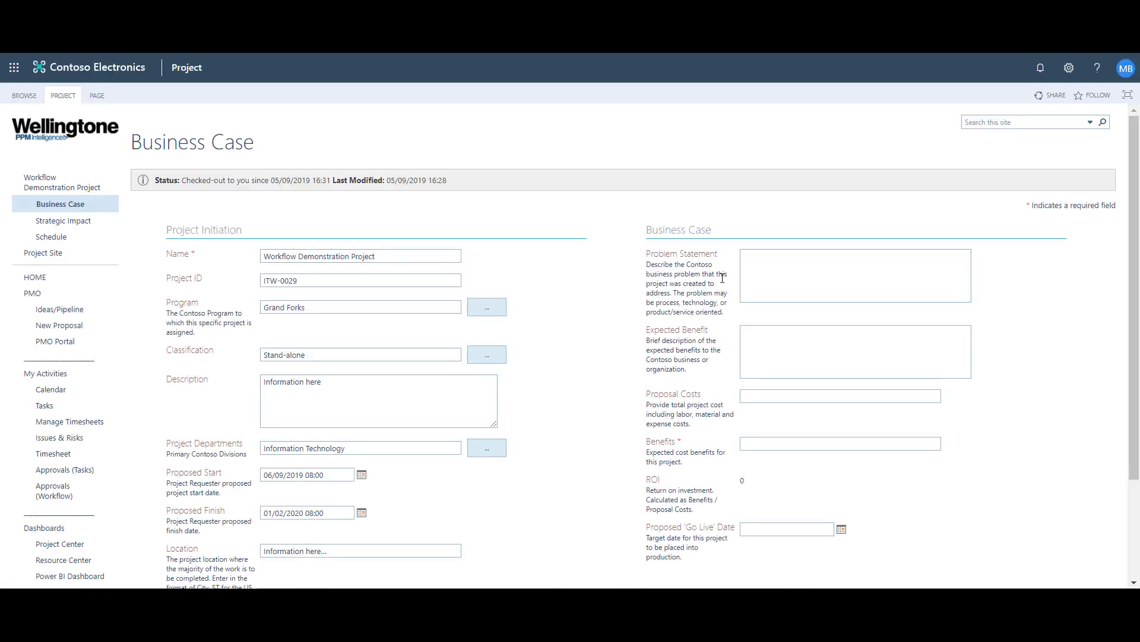
left_click(756, 276)
key("ctrl+v")
left_click(759, 353)
key("ctrl+v")
Step: Enter 1000000 as proposal costs and 03/01/2020 as the go-live date, then save
left_click(761, 396)
type("1000000")
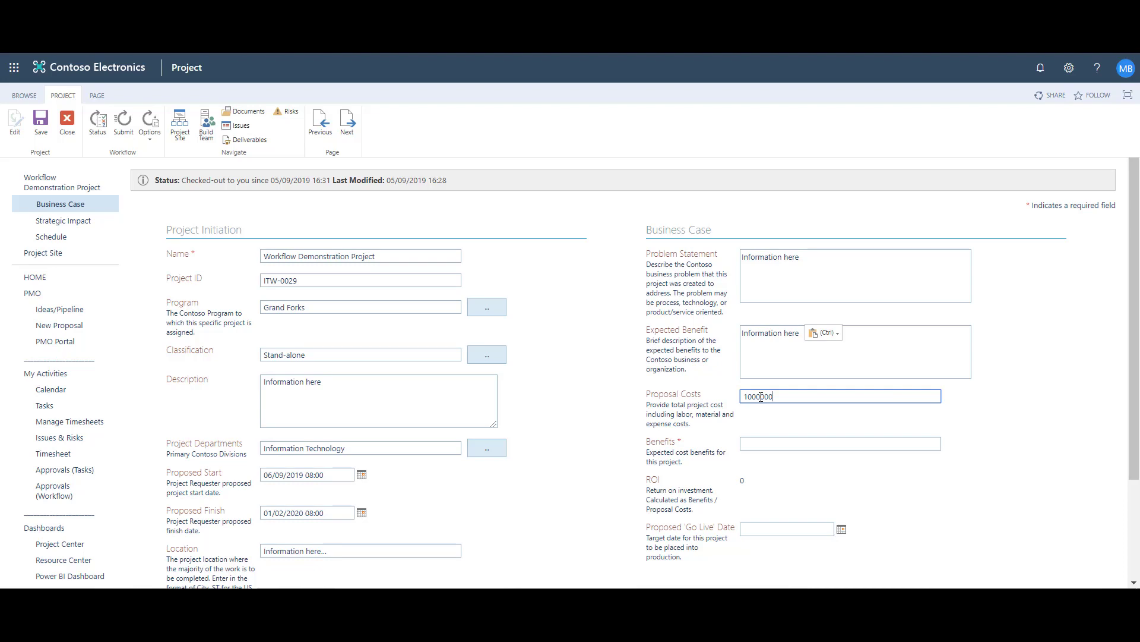
left_click(753, 442)
left_click(758, 433)
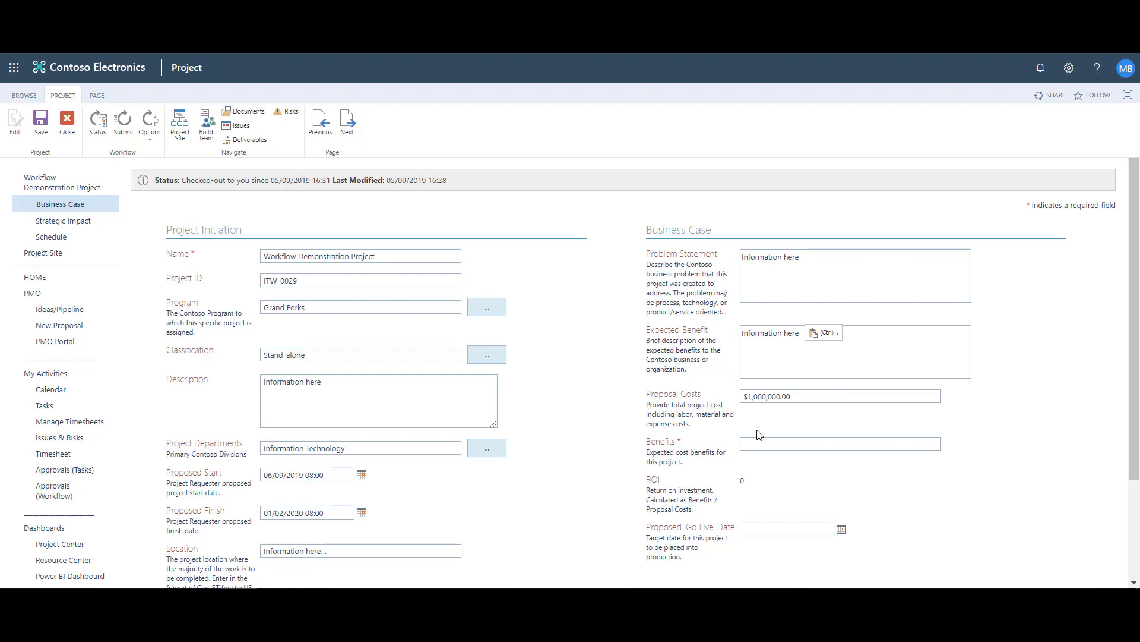
left_click(841, 528)
left_click(839, 467)
left_click(839, 467)
left_click(840, 467)
left_click(805, 500)
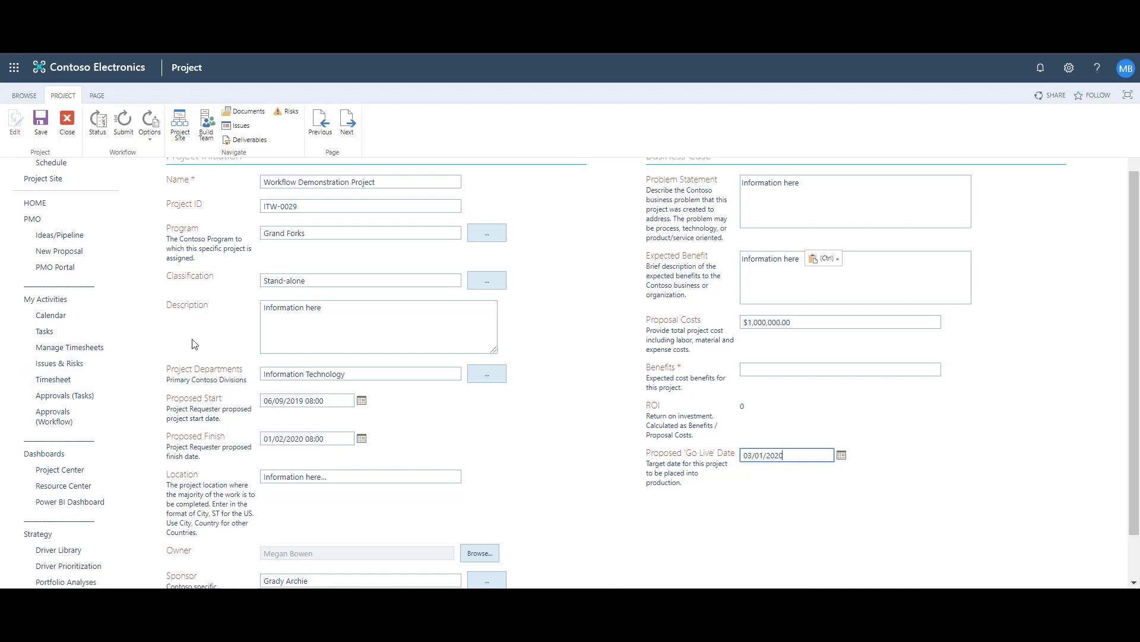
scroll(192, 343, "up", 2)
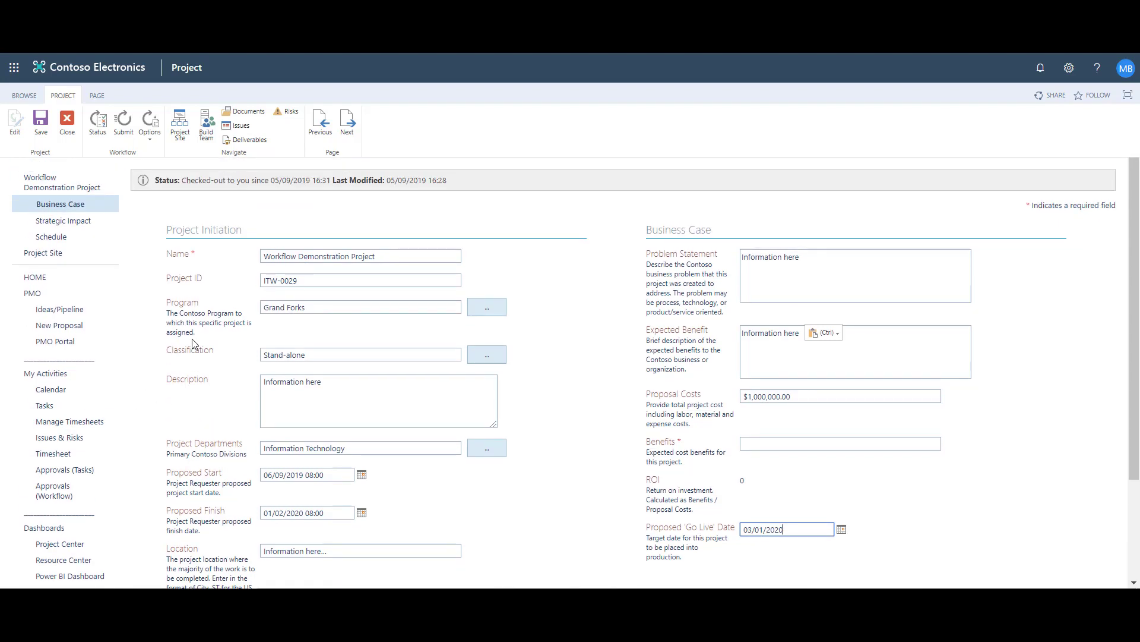
left_click(41, 121)
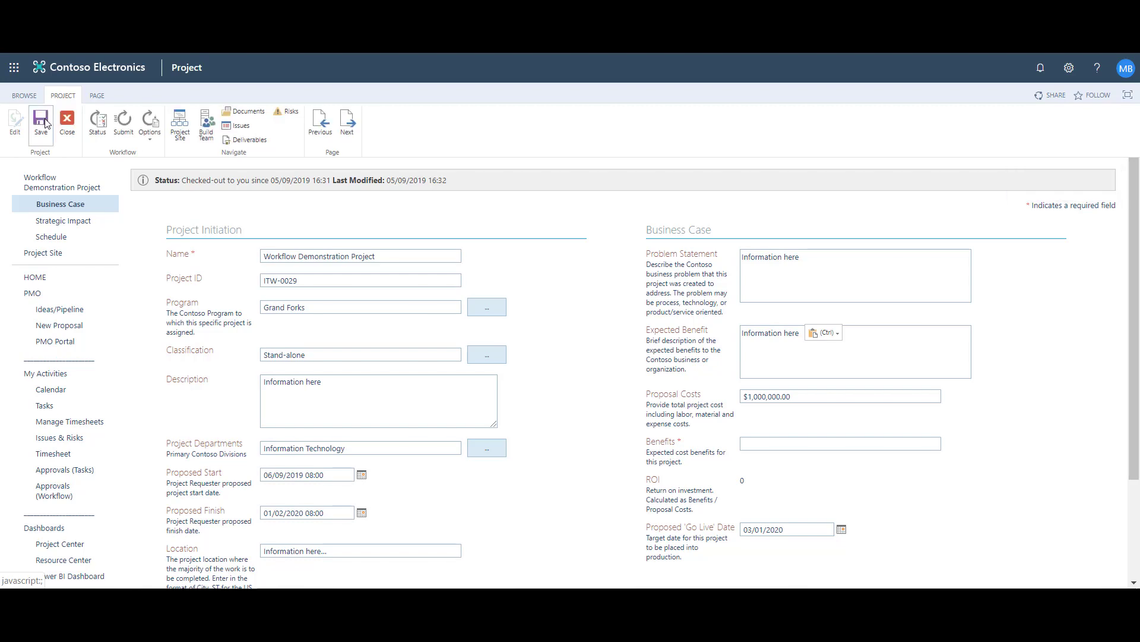
left_click(122, 143)
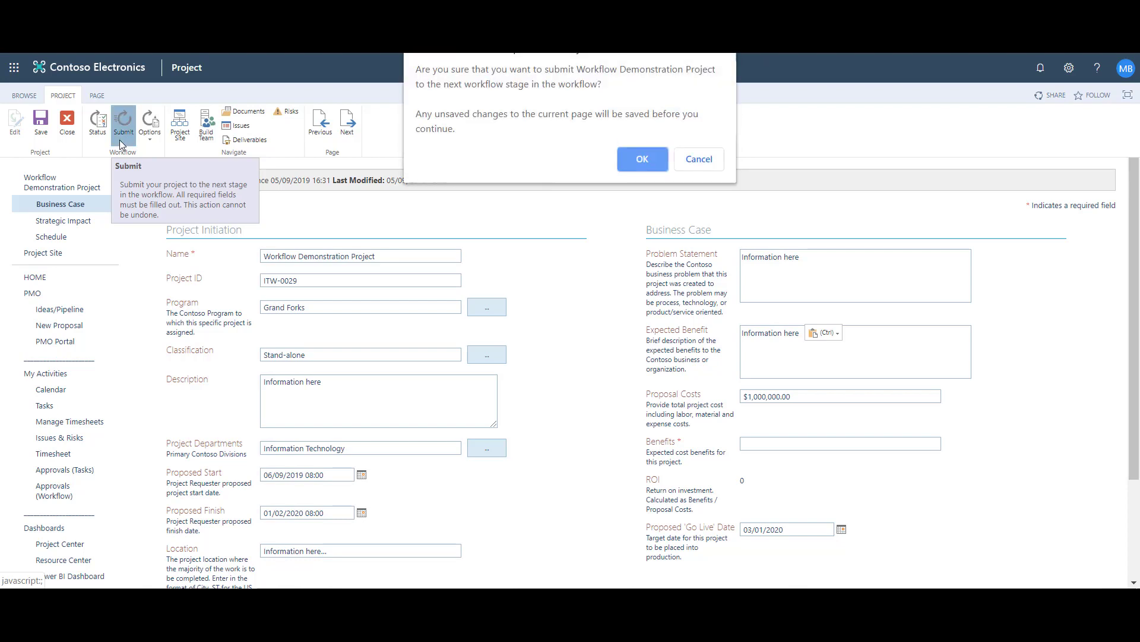
left_click(636, 164)
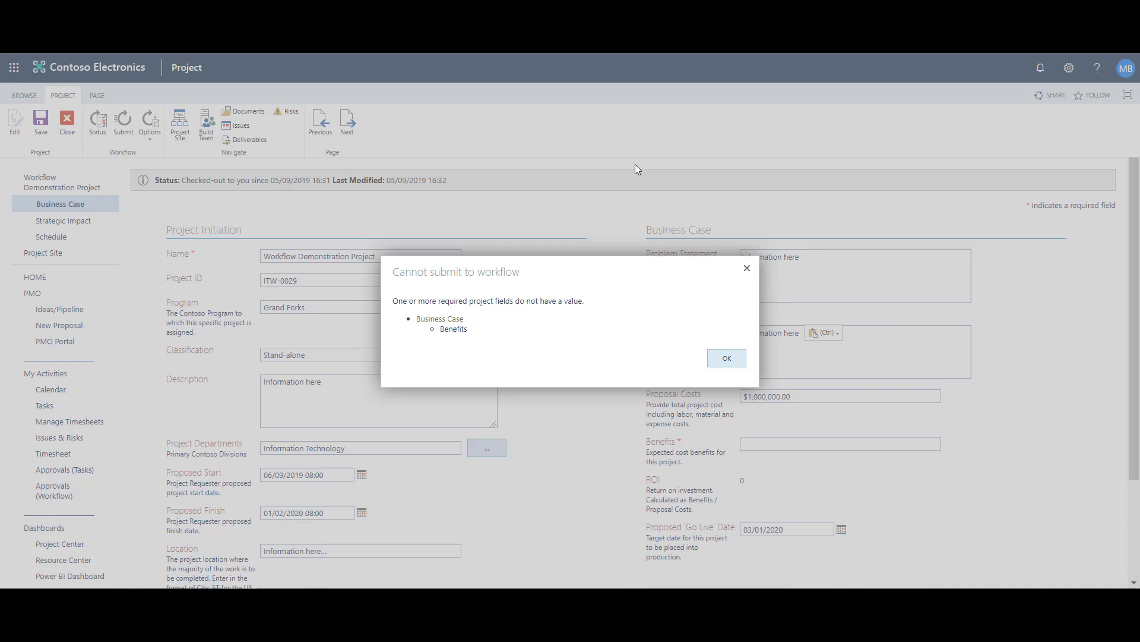
left_click(727, 359)
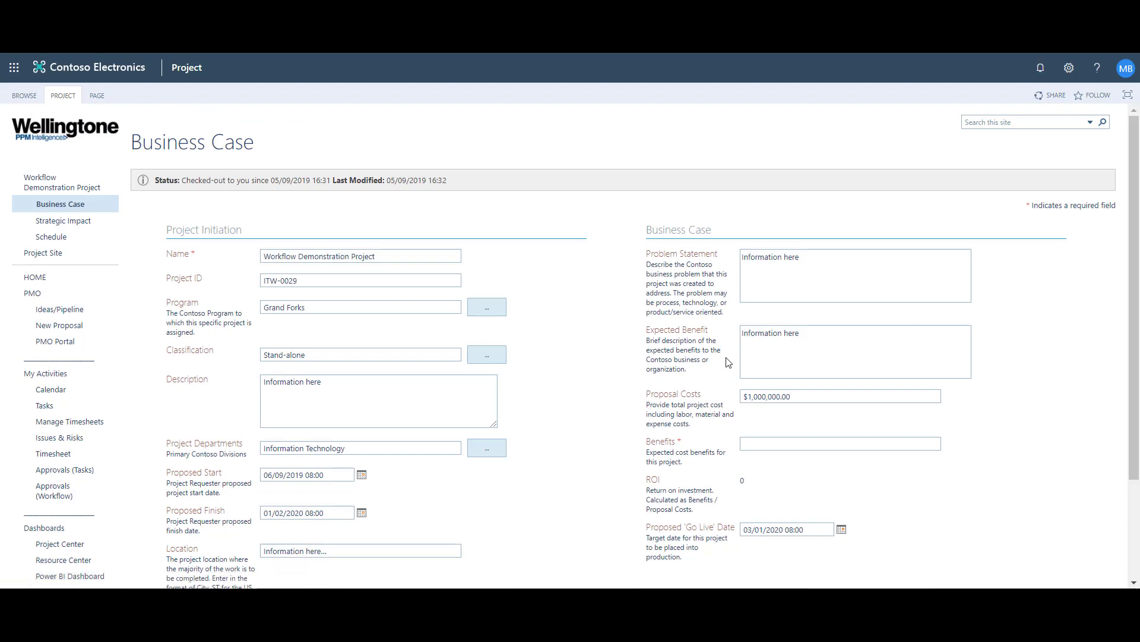
Step: Enter 5000000 in the Benefits field and save the business case
left_click(762, 442)
type("5000000")
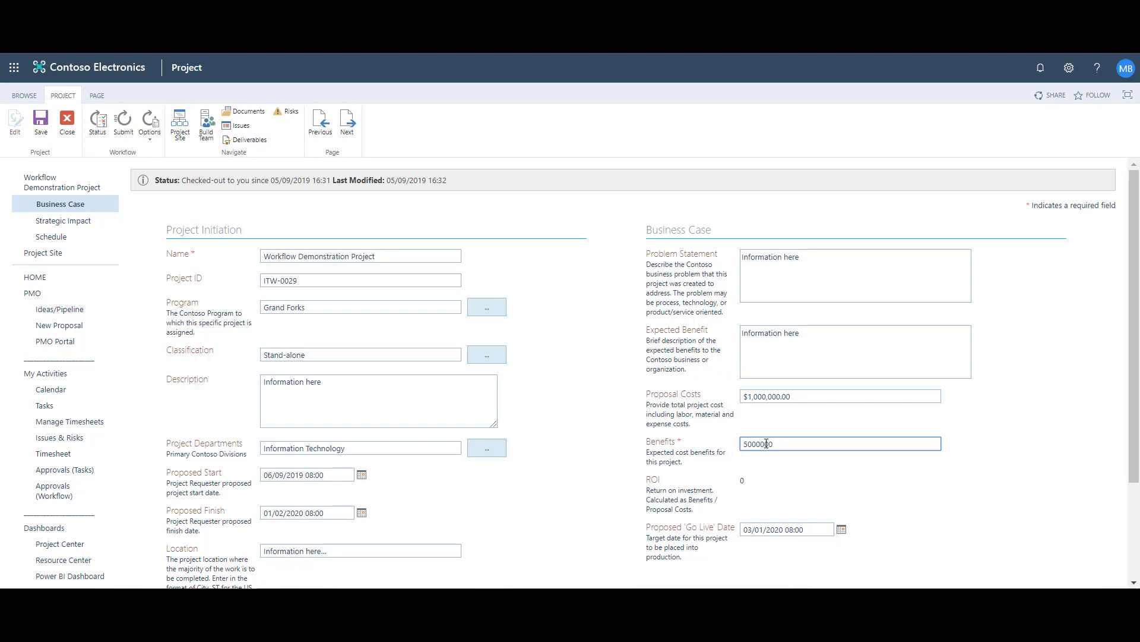
left_click(46, 127)
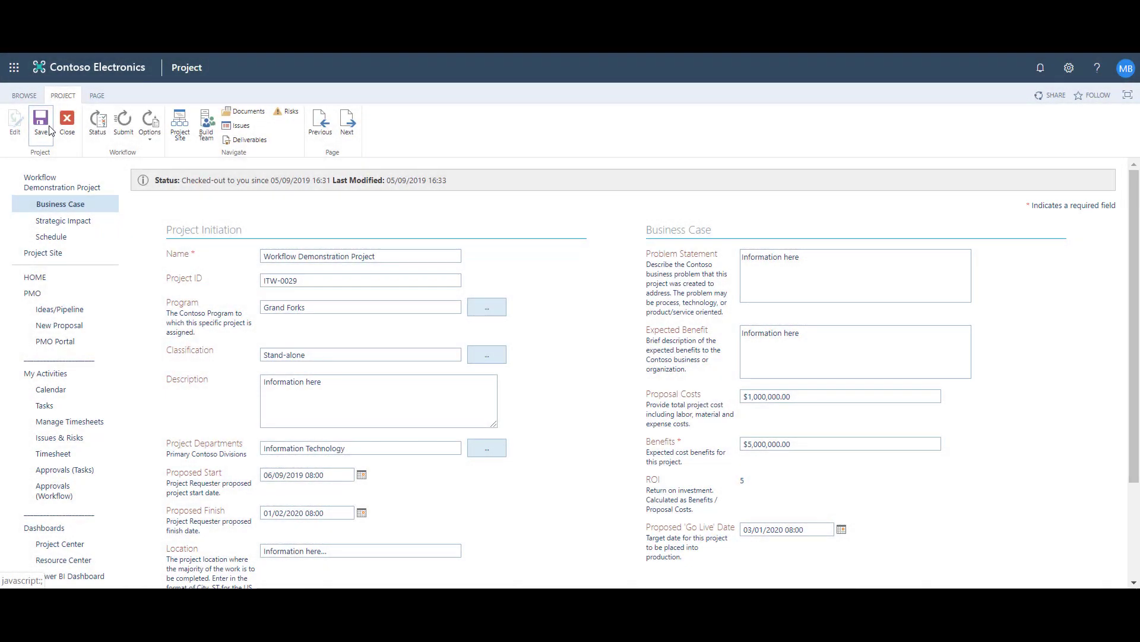
Step: Submit Workflow Demonstration Project to the next workflow stage and confirm the submission
left_click(123, 124)
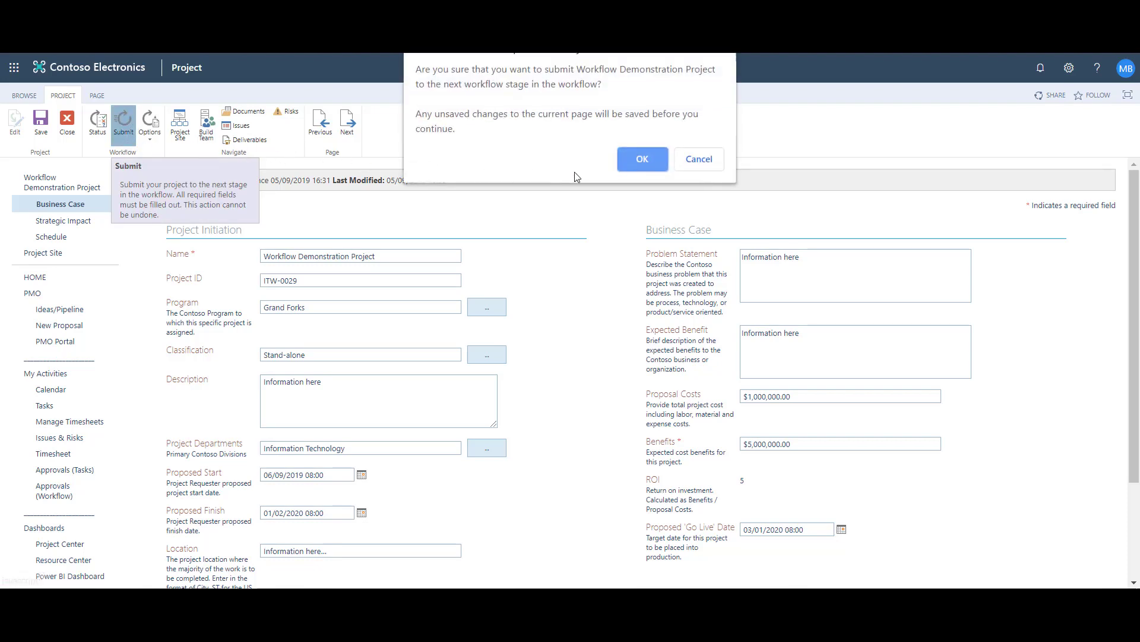
left_click(642, 160)
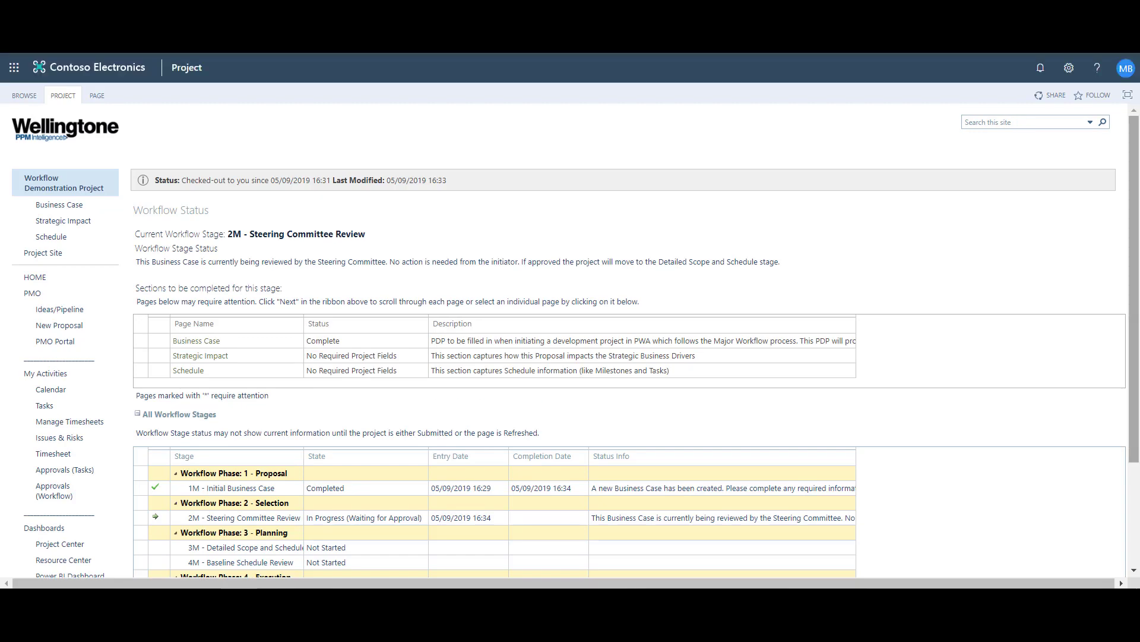
Step: Scroll down through the All Workflow Stages table on the Workflow Status page
left_click_drag(1137, 290, 1138, 517)
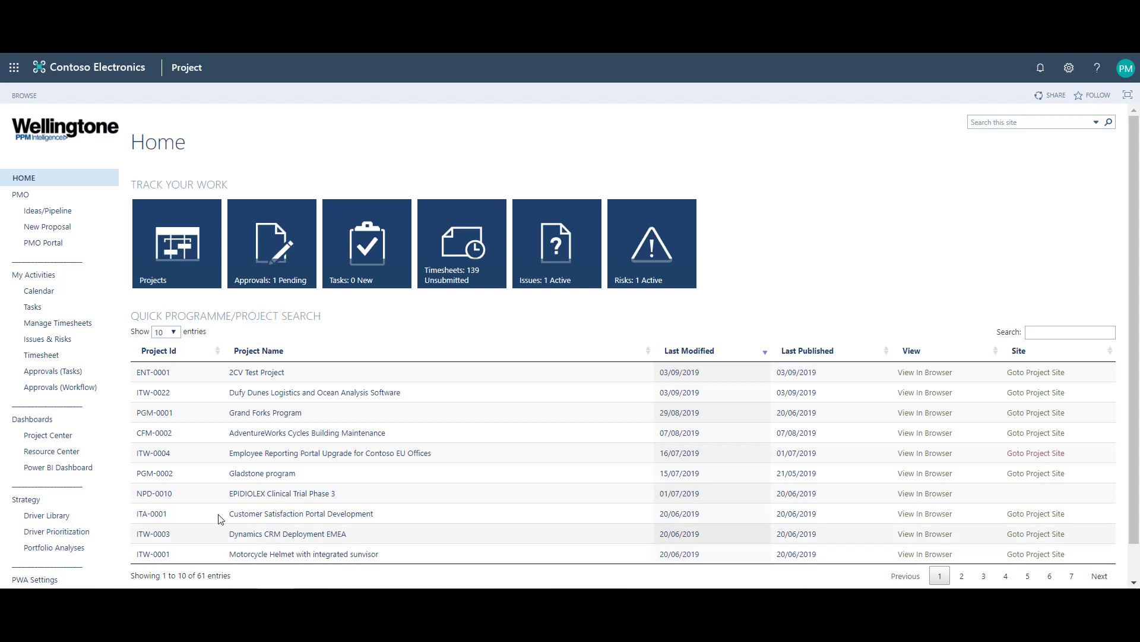
Step: Open the Steering Committee Review task from workflow approvals, edit it, and mark it Approved
left_click(16, 390)
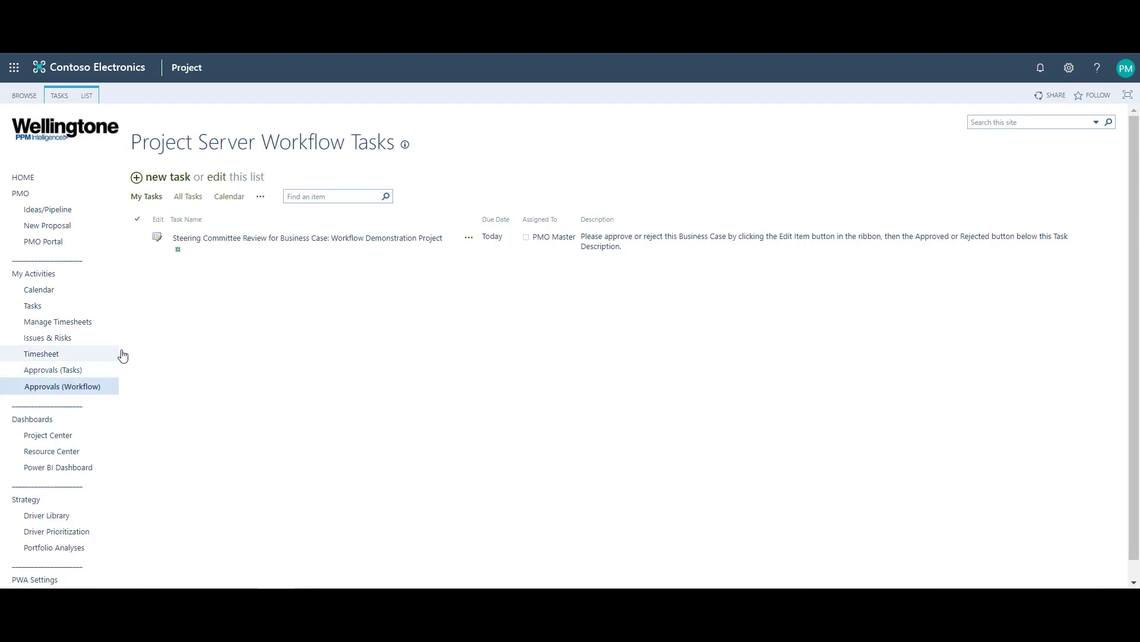
left_click(238, 244)
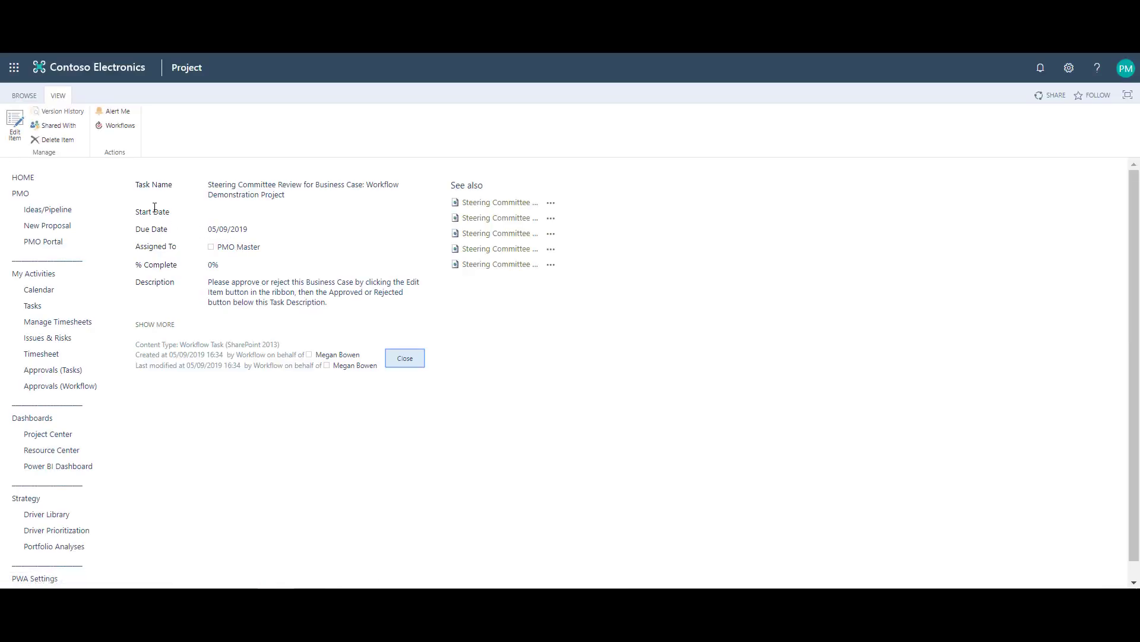
left_click(18, 120)
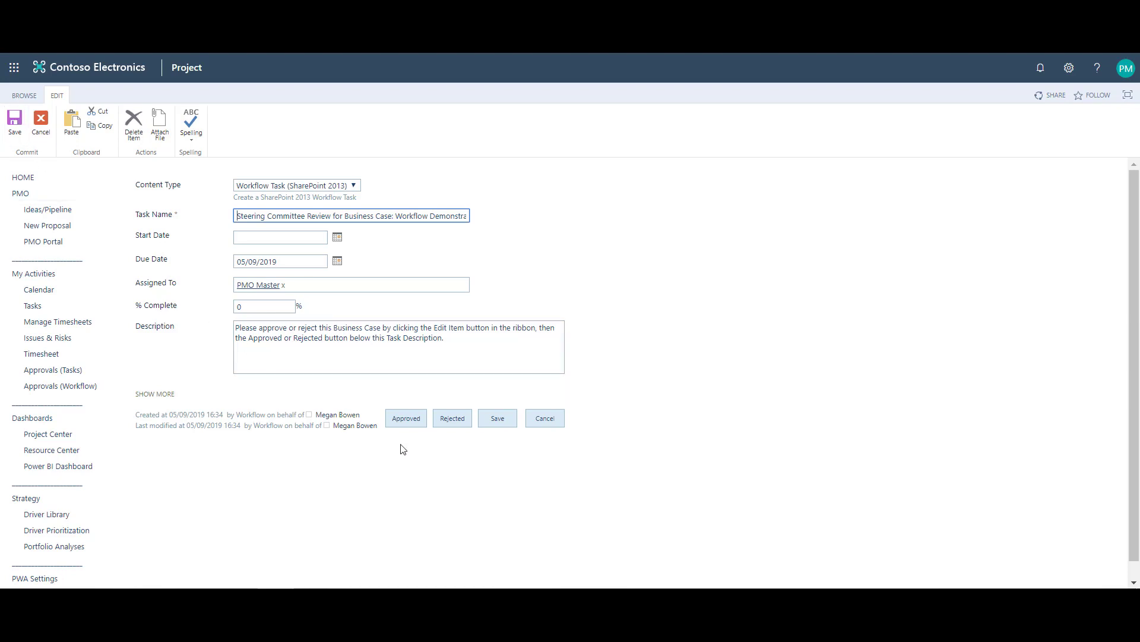
left_click(405, 419)
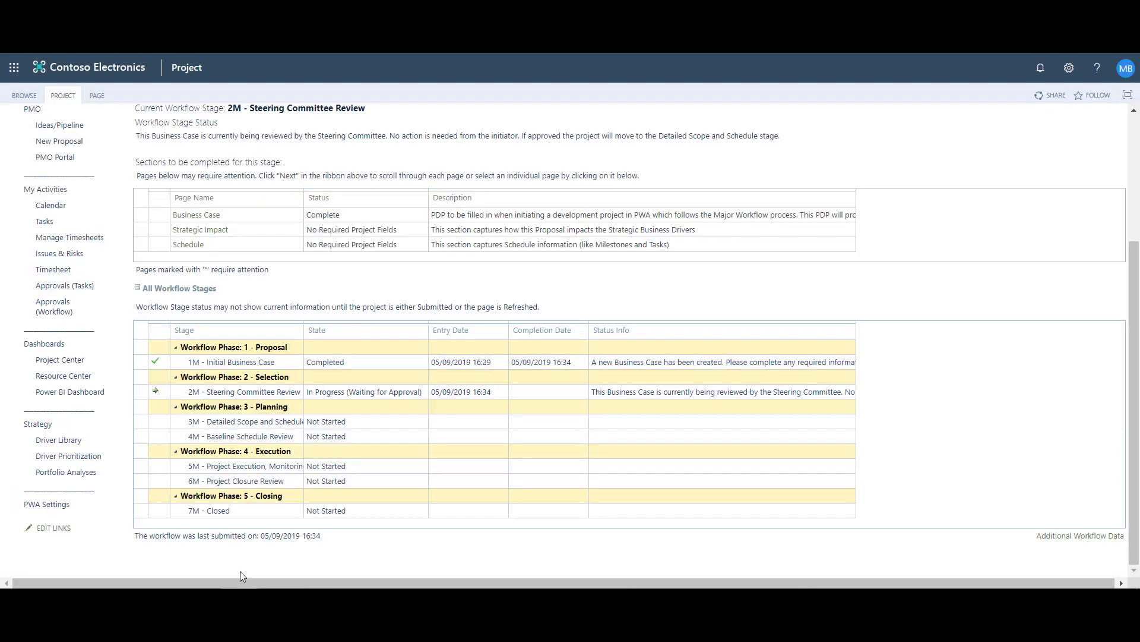
Step: Reload the Workflow Status page and scroll the All Workflow Stages table to check 2M and 3M
left_click(116, 115)
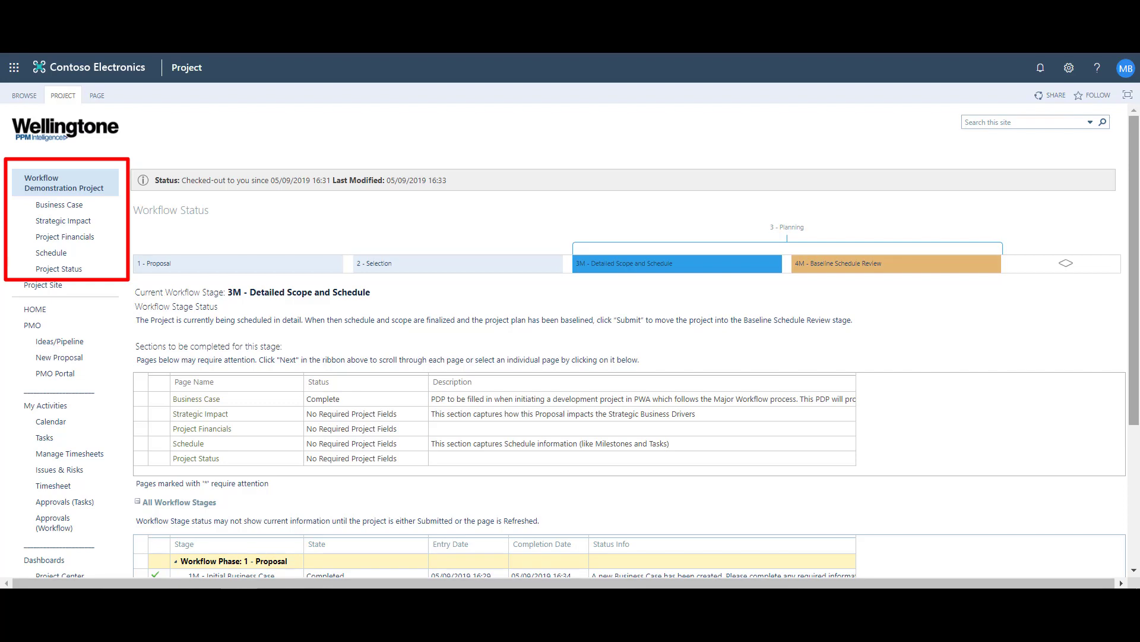
left_click_drag(1138, 247, 1138, 414)
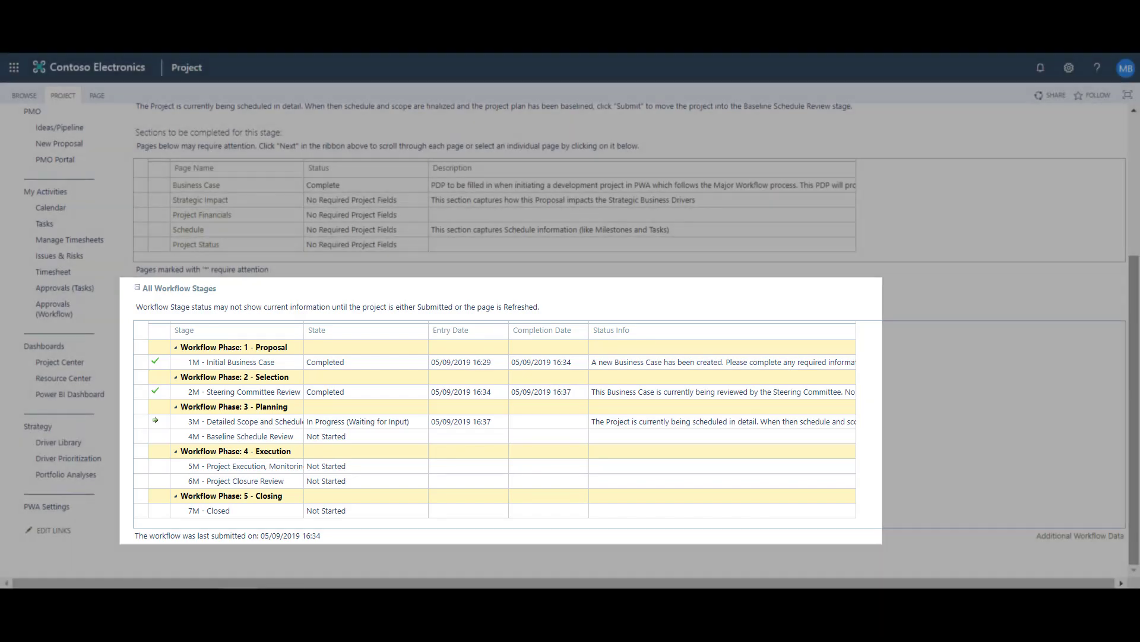
scroll(1138, 407, "up", 5)
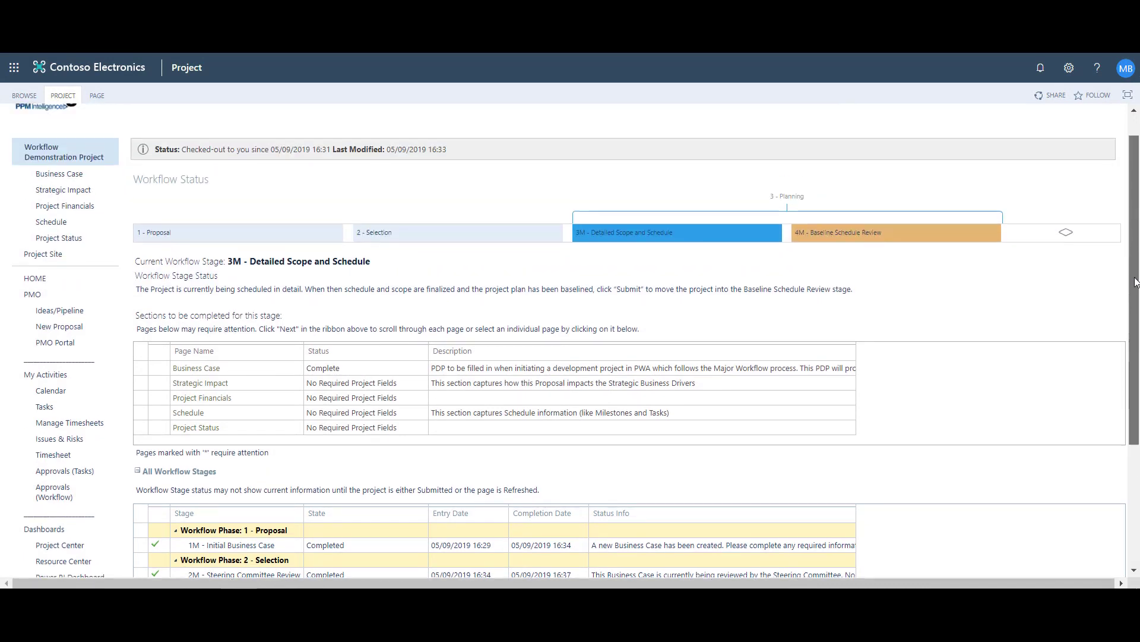
Step: Check in and close Workflow Demonstration Project, then find it under Workflow Phase 3 - Planning
left_click(63, 97)
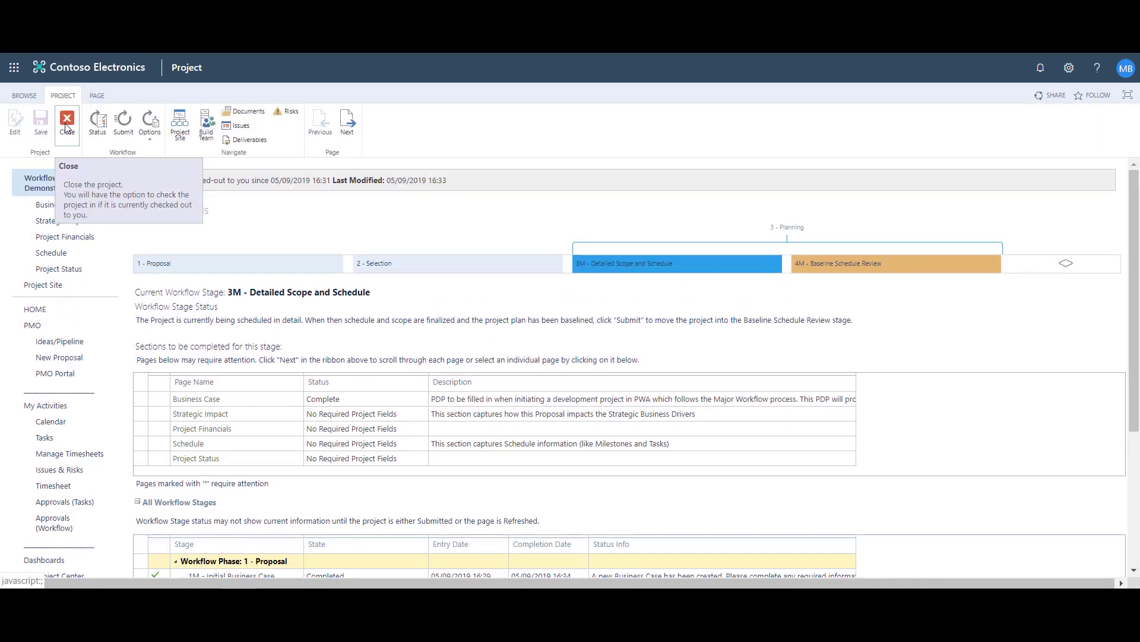
left_click(65, 123)
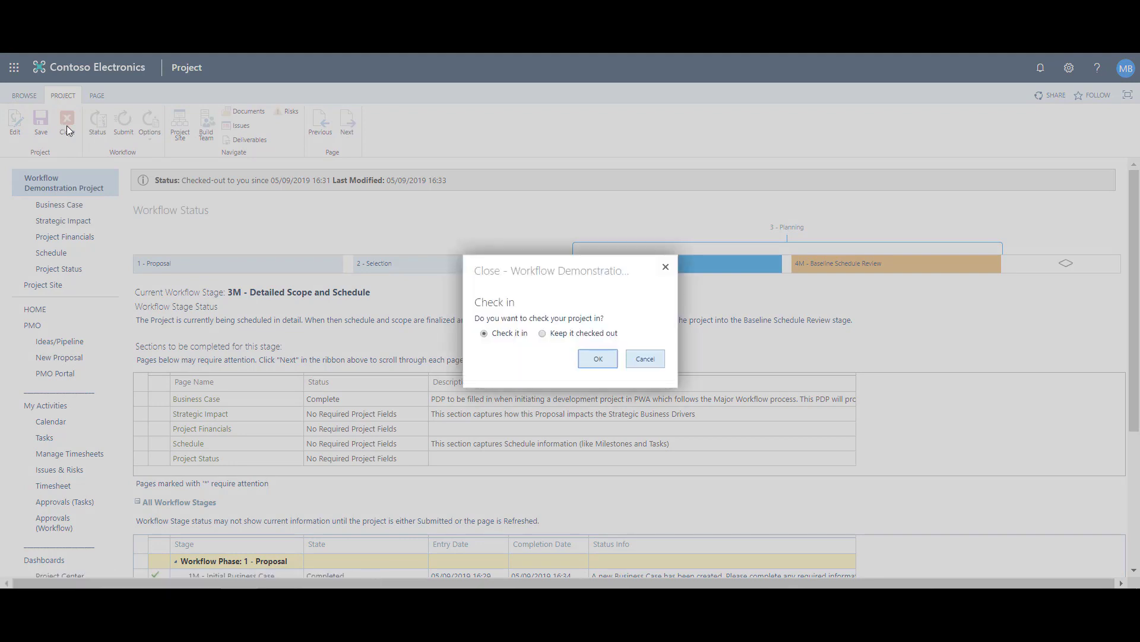
left_click(604, 355)
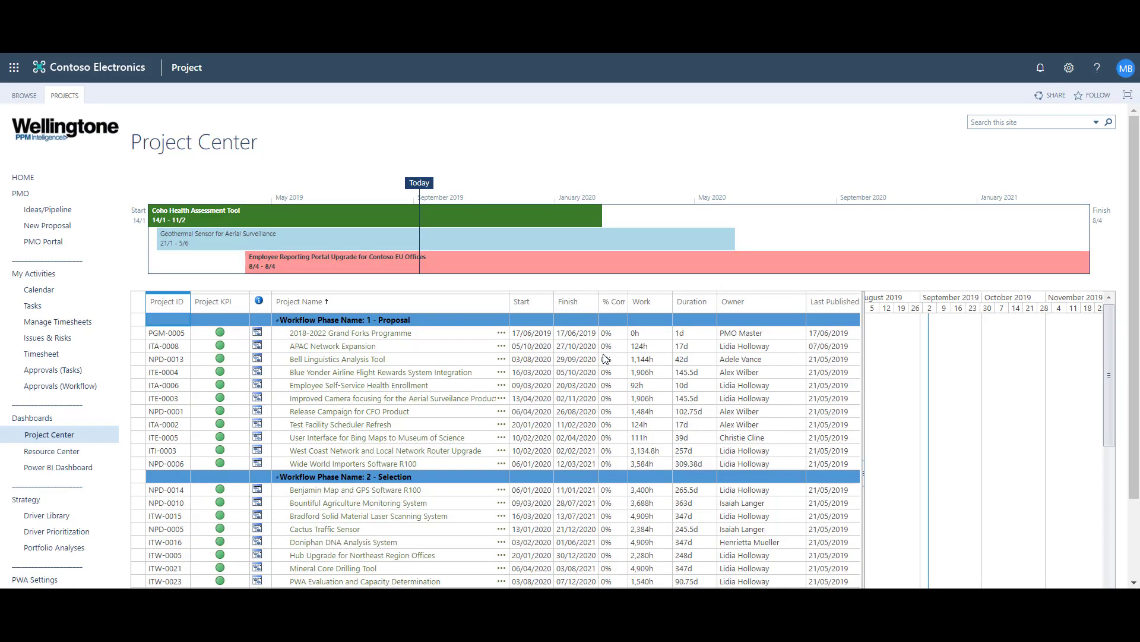
scroll(605, 358, "down", 10)
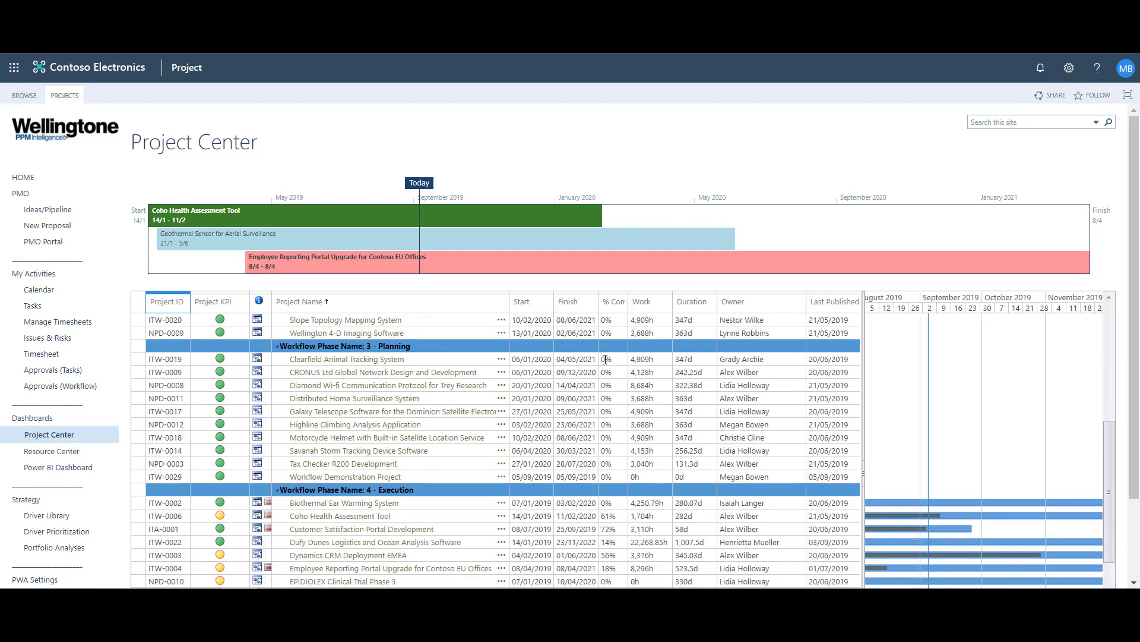
scroll(605, 360, "down", 1)
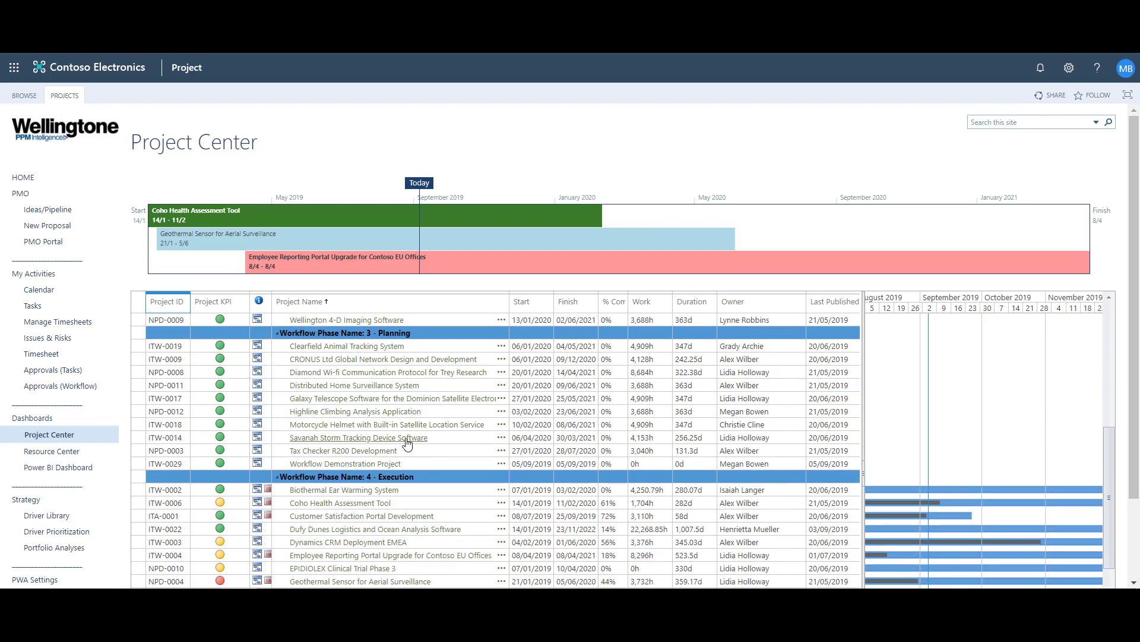